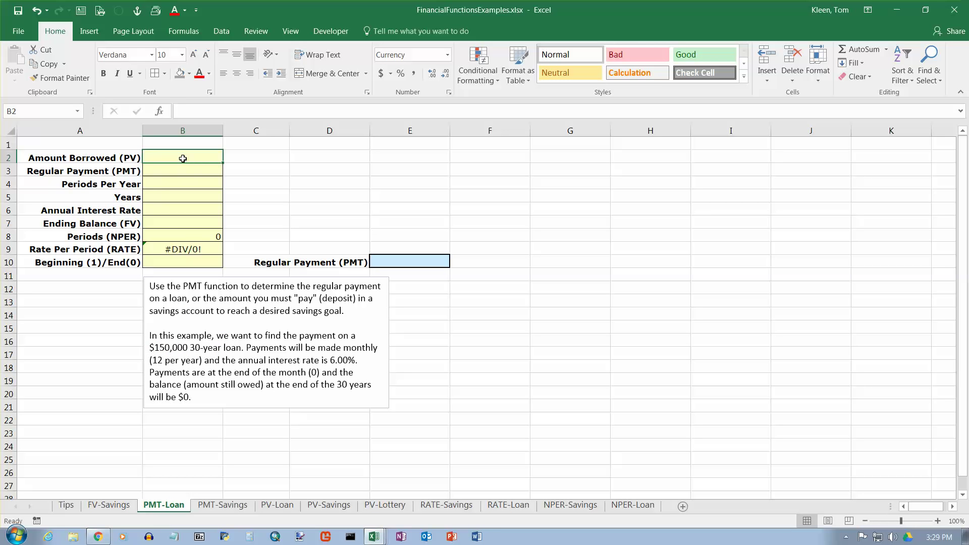
Enter $150,000 as the amount borrowed and shade the Regular Payment cell grey
{"action": "type", "text": "15"}
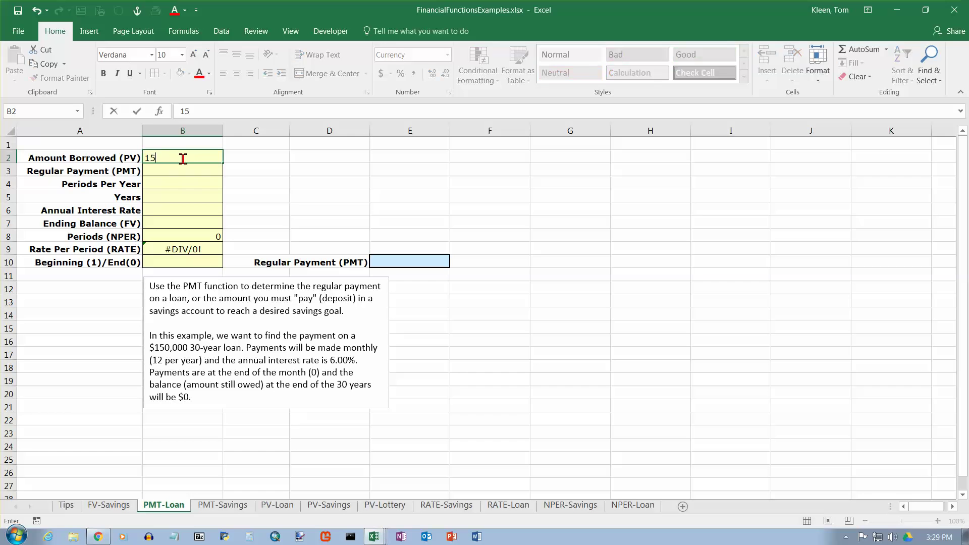
{"action": "type", "text": "0,0000"}
{"action": "key", "text": "Return"}
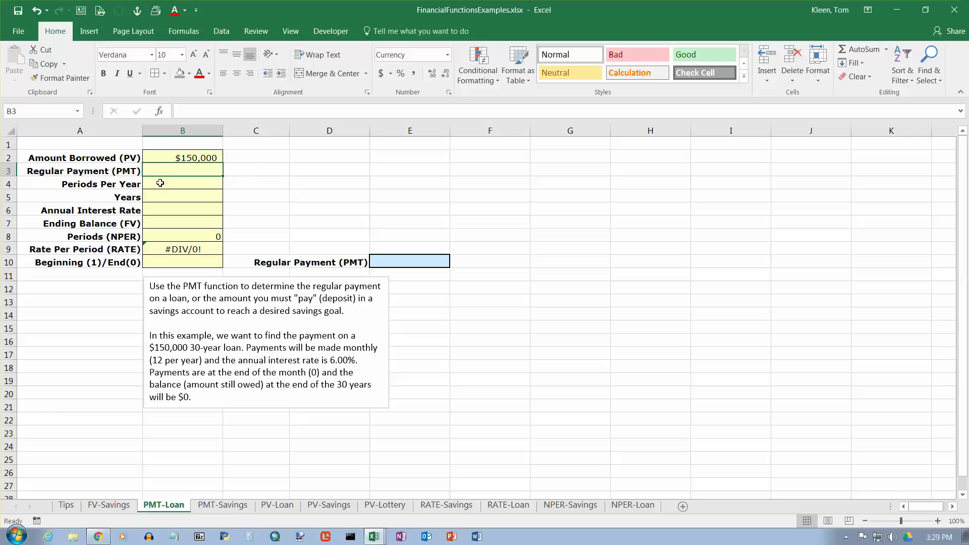
{"action": "left_click", "coordinate": [181, 73]}
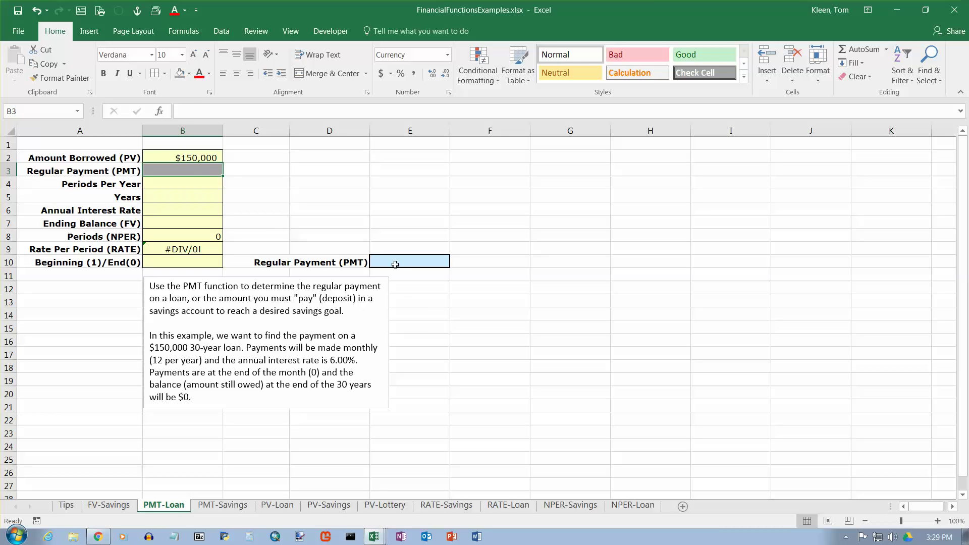
Enter 12 periods per year, 30 years, 6% interest and a $0 ending balance
{"action": "left_click", "coordinate": [197, 184]}
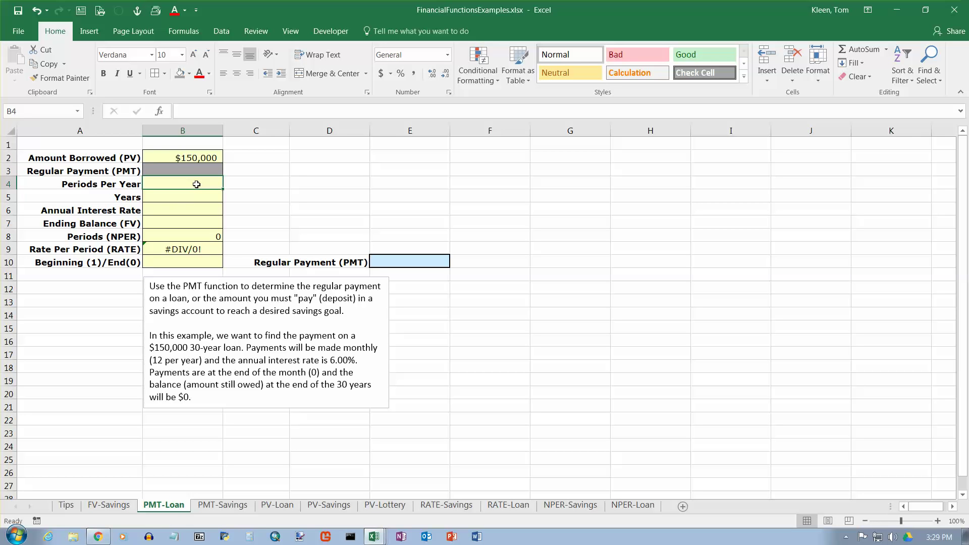
{"action": "type", "text": "12"}
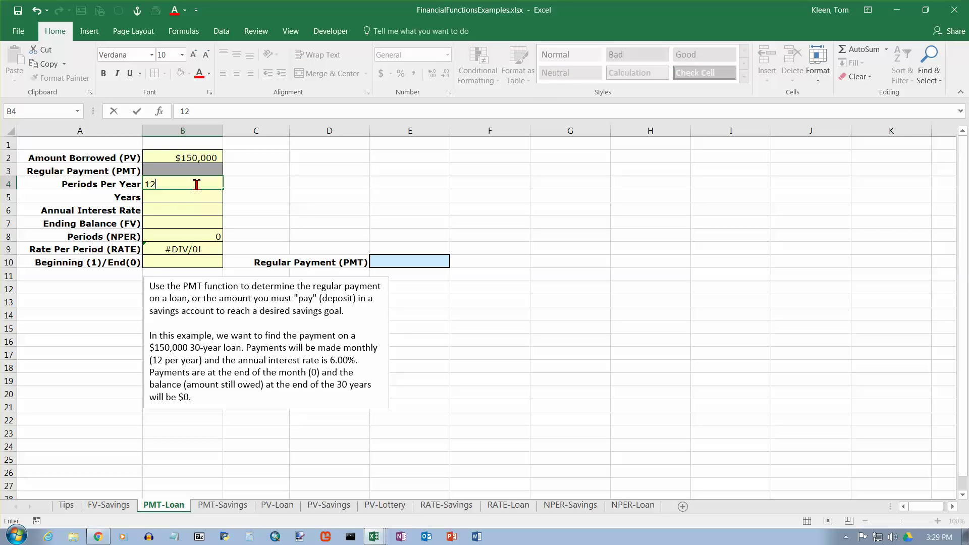
{"action": "key", "text": "Return"}
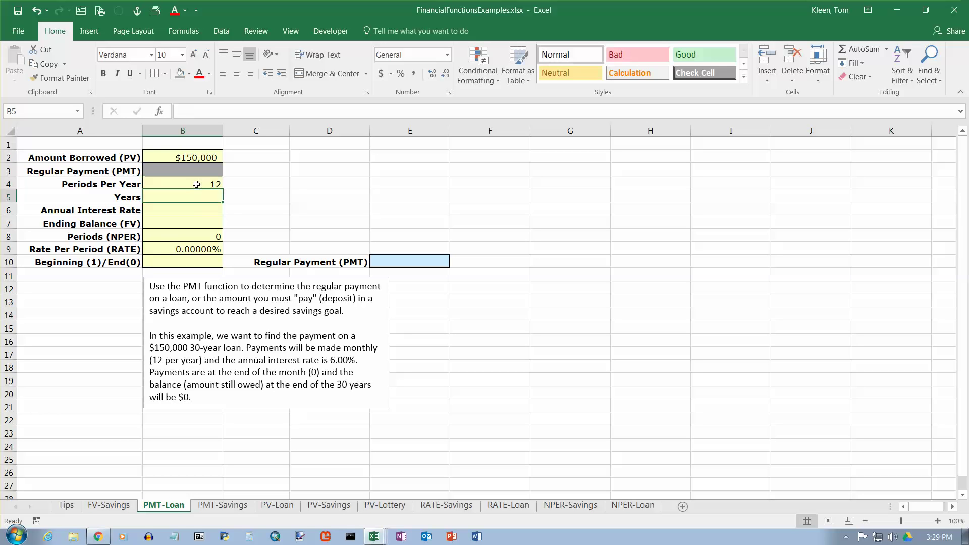
{"action": "type", "text": "30"}
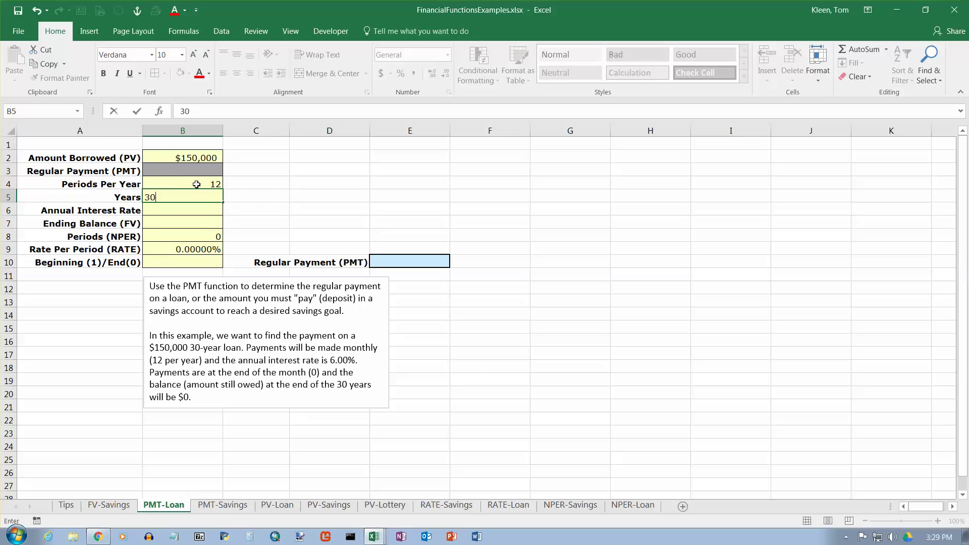
{"action": "key", "text": "Return"}
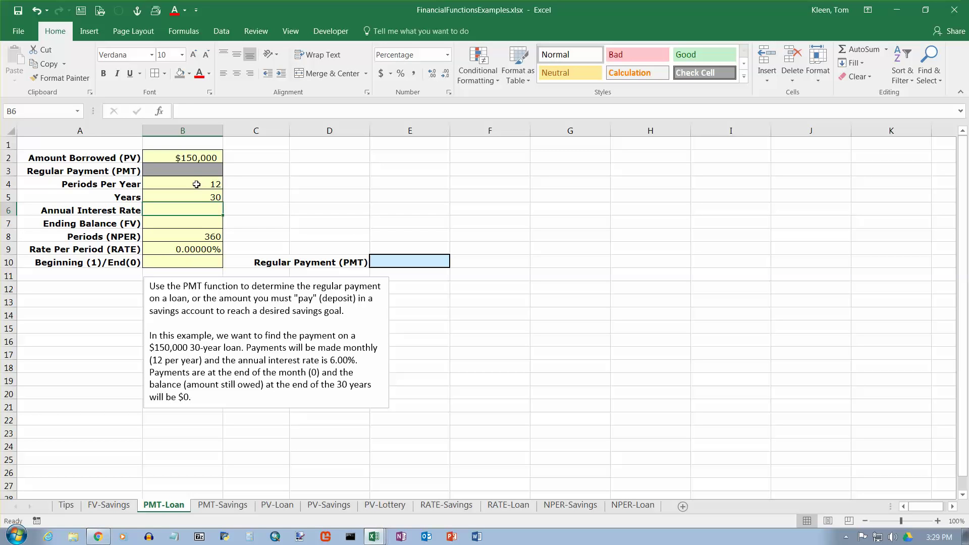
{"action": "type", "text": "6"}
{"action": "key", "text": "Return"}
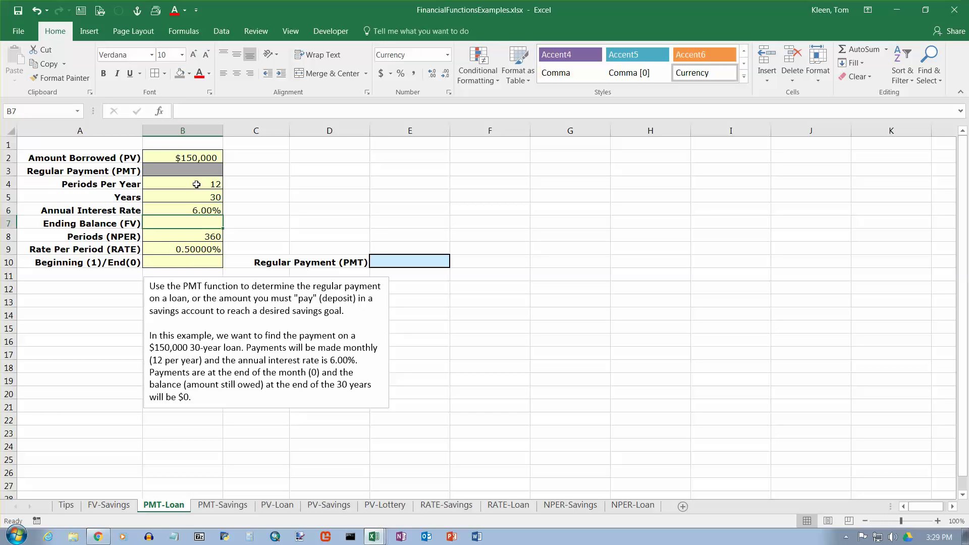
{"action": "type", "text": "0"}
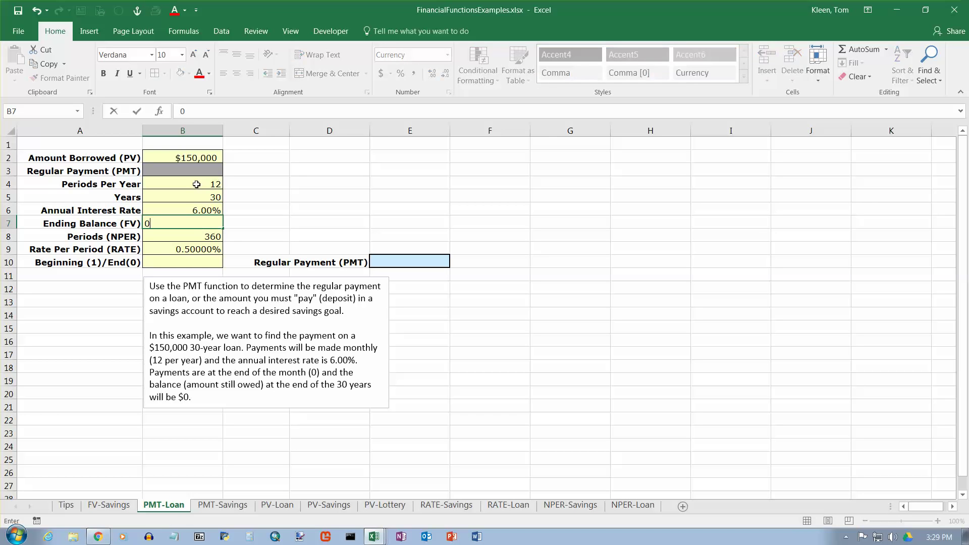
{"action": "key", "text": "Return"}
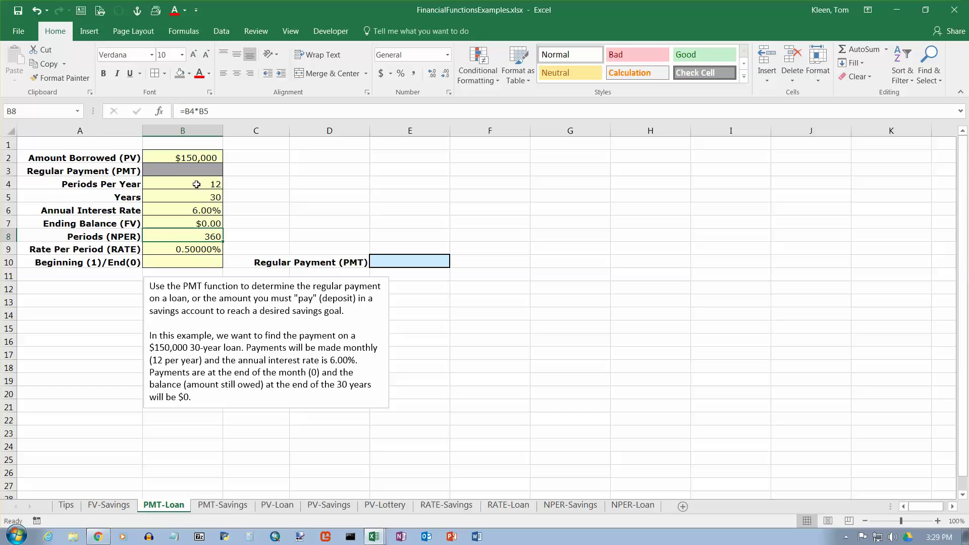
Review the NPER and rate-per-period formulas in B8 and B9, leaving them unchanged
{"action": "double_click", "coordinate": [197, 234]}
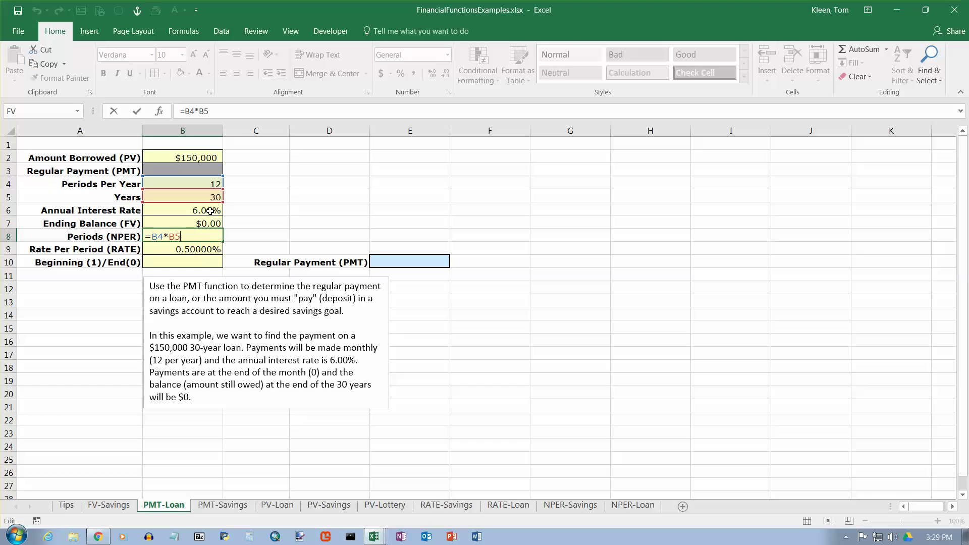
{"action": "key", "text": "ctrl+Return"}
{"action": "left_click", "coordinate": [201, 250]}
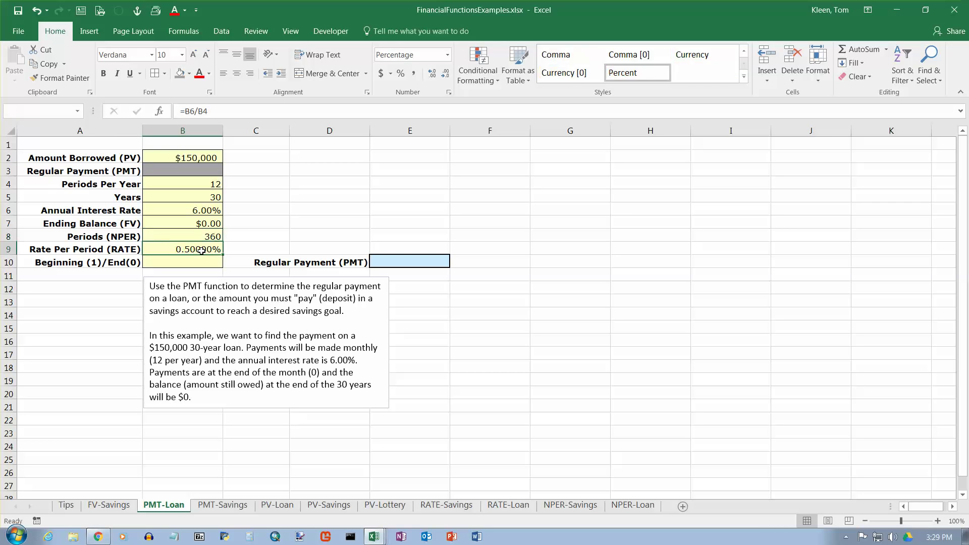
{"action": "key", "text": "F2"}
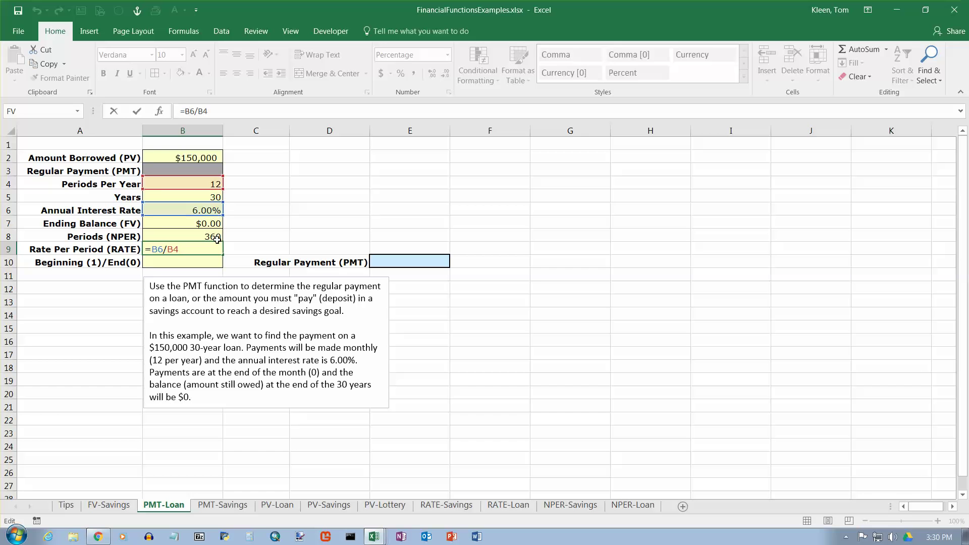
{"action": "key", "text": "ctrl+Return"}
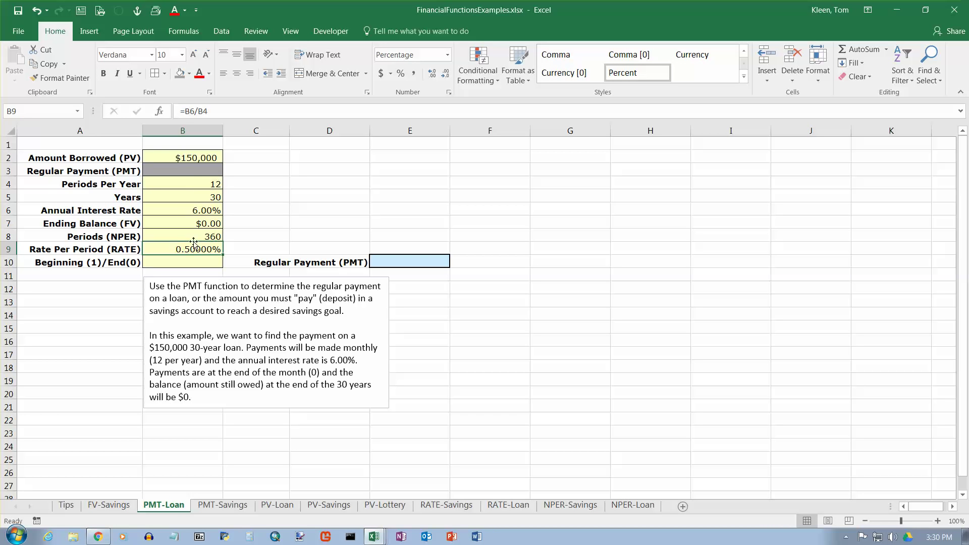
Enter 0 in Beginning (1)/End(0) for end-of-period payments
{"action": "left_click", "coordinate": [197, 263]}
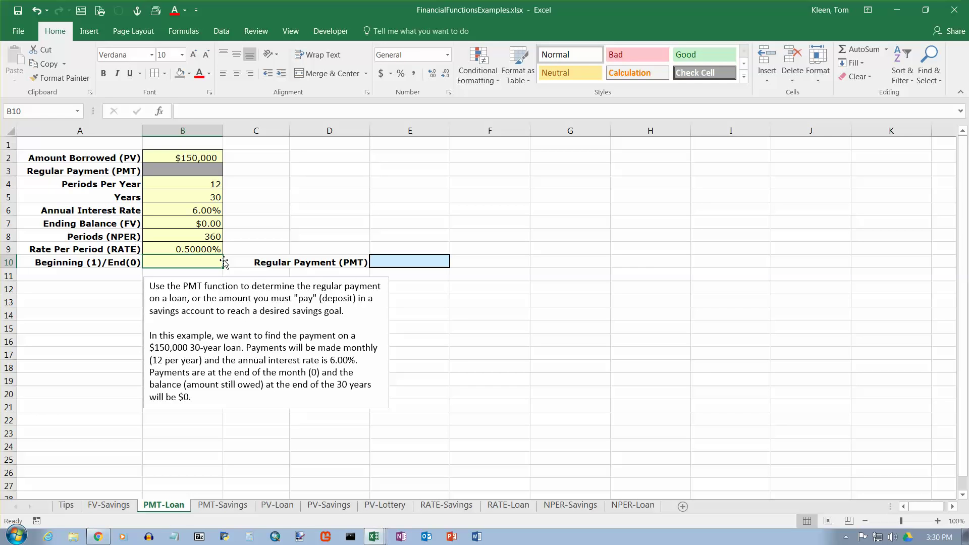
{"action": "type", "text": "0"}
{"action": "key", "text": "Return"}
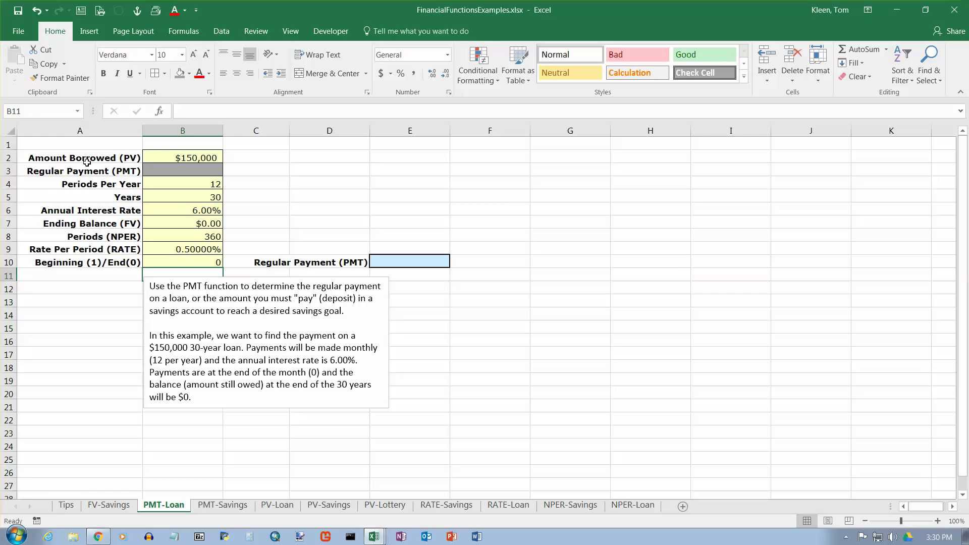
{"action": "left_click_drag", "start_coordinate": [87, 161], "coordinate": [108, 171]}
{"action": "key", "text": "ctrl+c"}
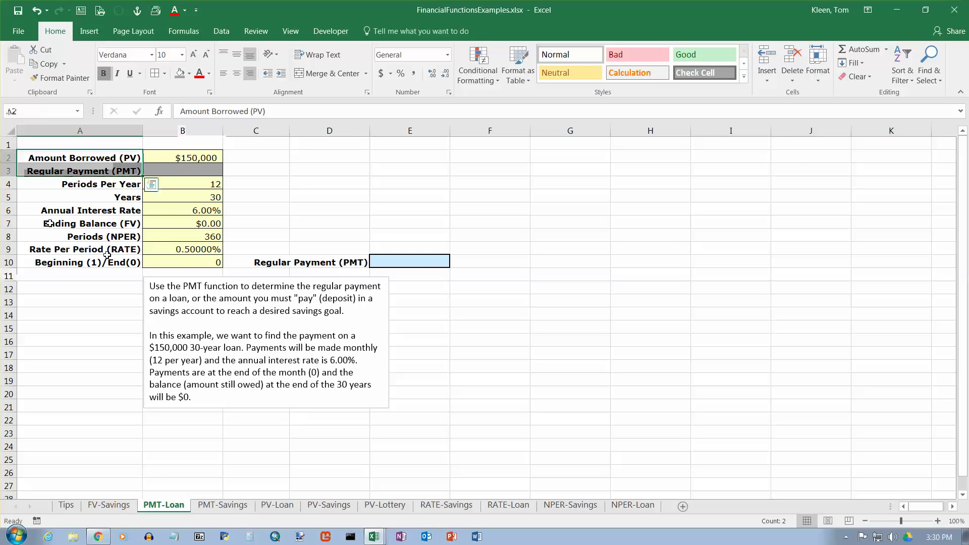
{"action": "left_click_drag", "start_coordinate": [50, 224], "coordinate": [107, 249]}
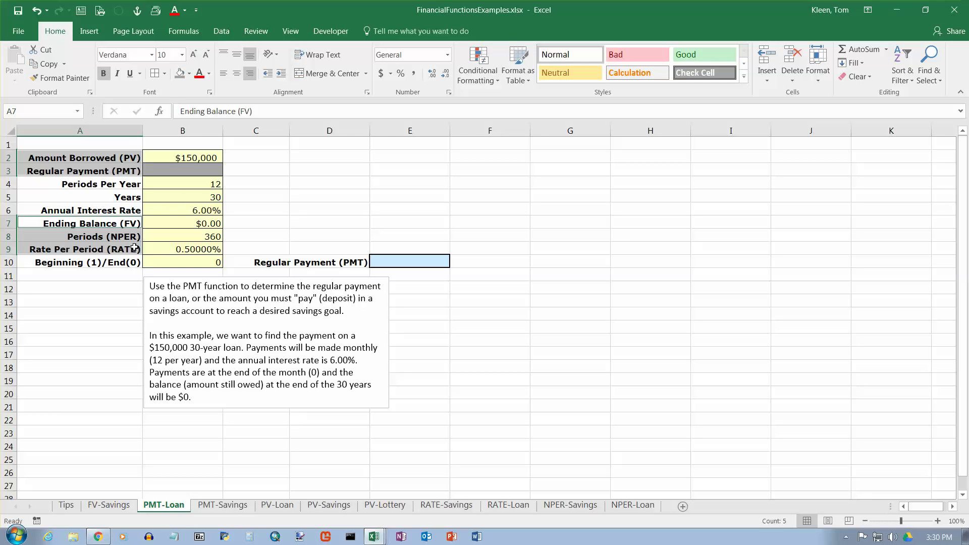
{"action": "left_click", "coordinate": [57, 264]}
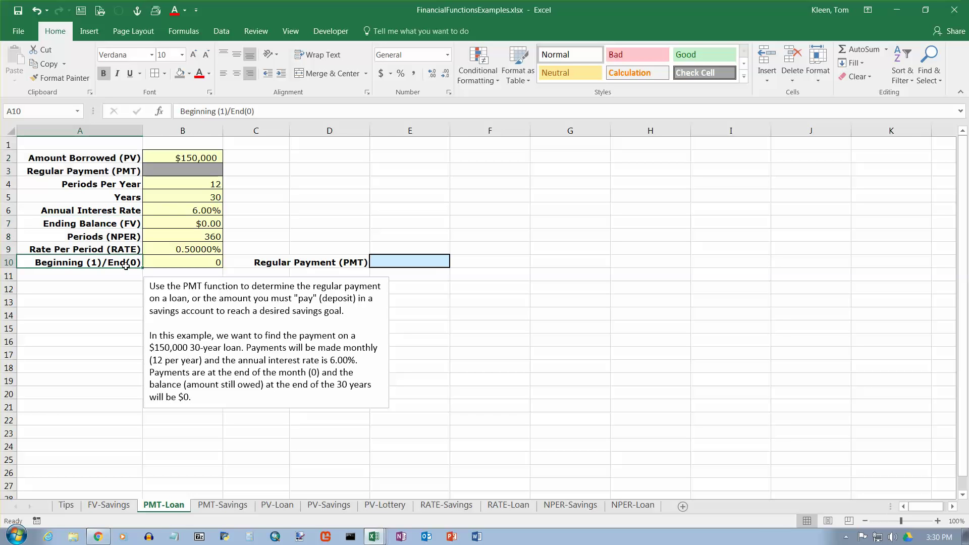
{"action": "left_click", "coordinate": [381, 263]}
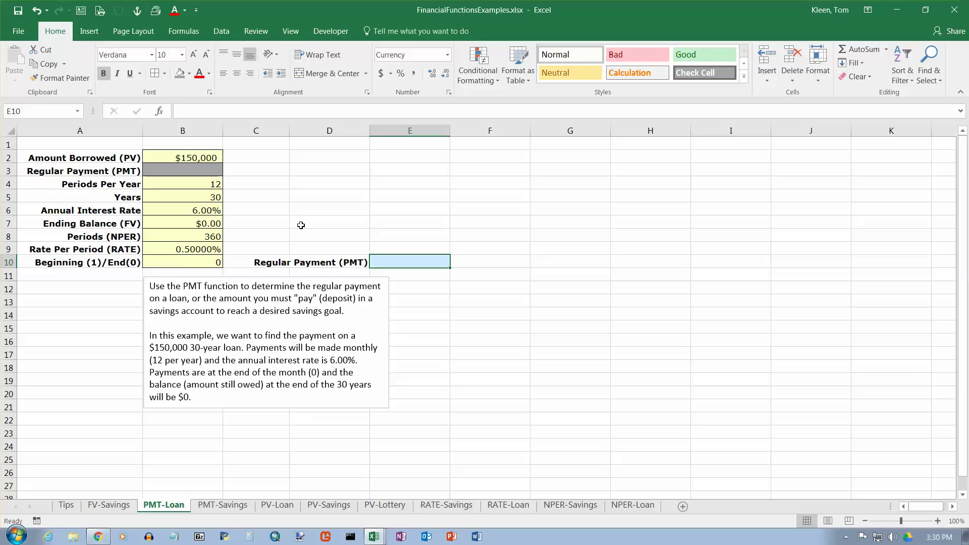
Insert the PMT function from the Financial function library into cell E10
{"action": "left_click", "coordinate": [184, 31]}
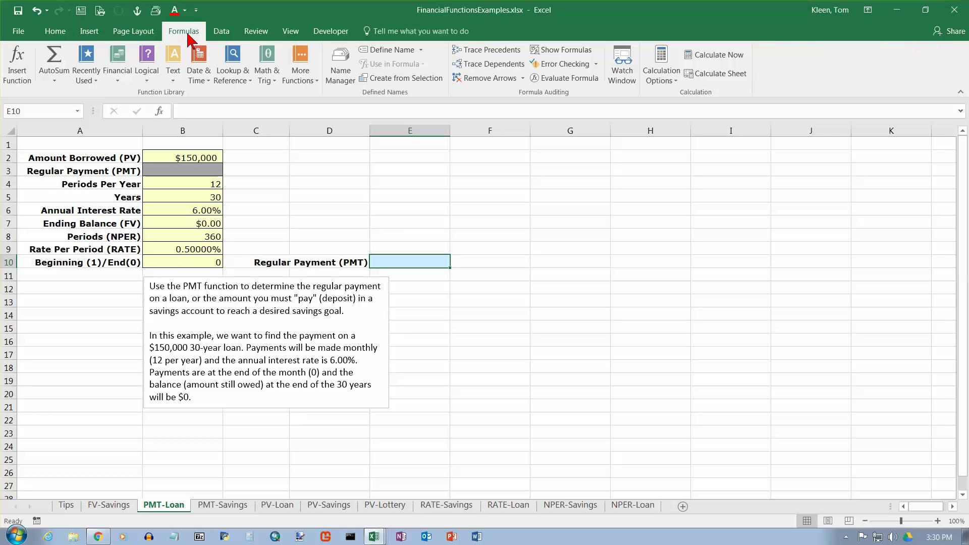
{"action": "left_click", "coordinate": [118, 81]}
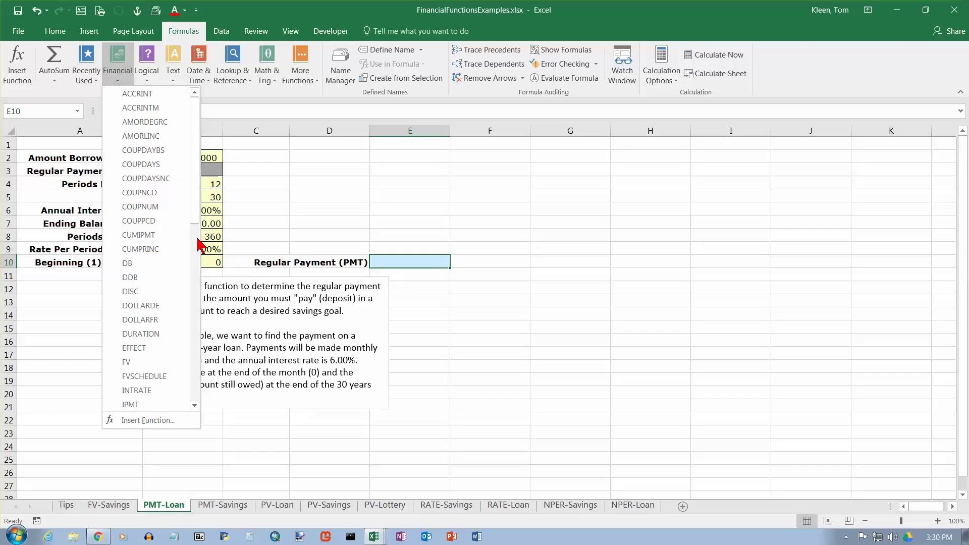
{"action": "scroll", "coordinate": [198, 230], "scroll_direction": "down", "scroll_amount": 1}
{"action": "left_click_drag", "start_coordinate": [199, 230], "coordinate": [195, 410]}
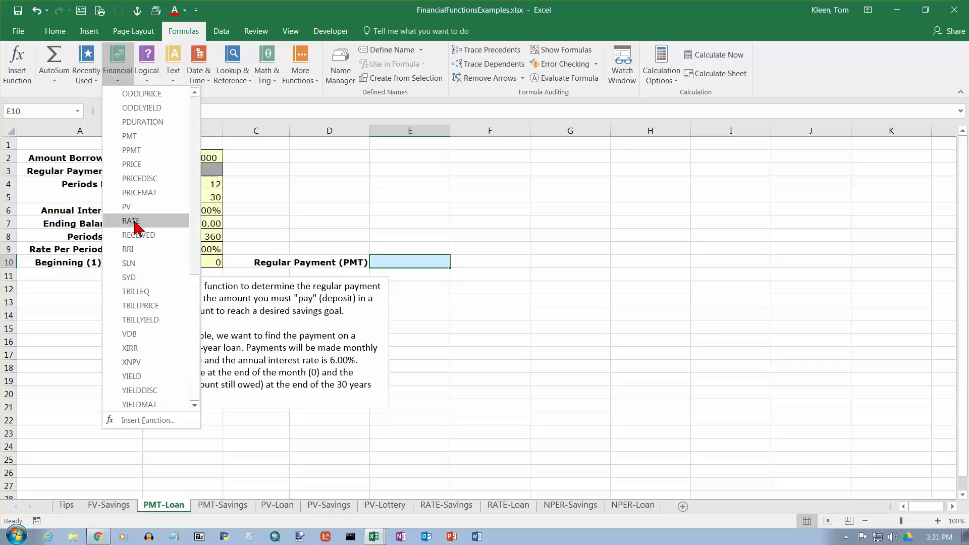
{"action": "left_click", "coordinate": [152, 137]}
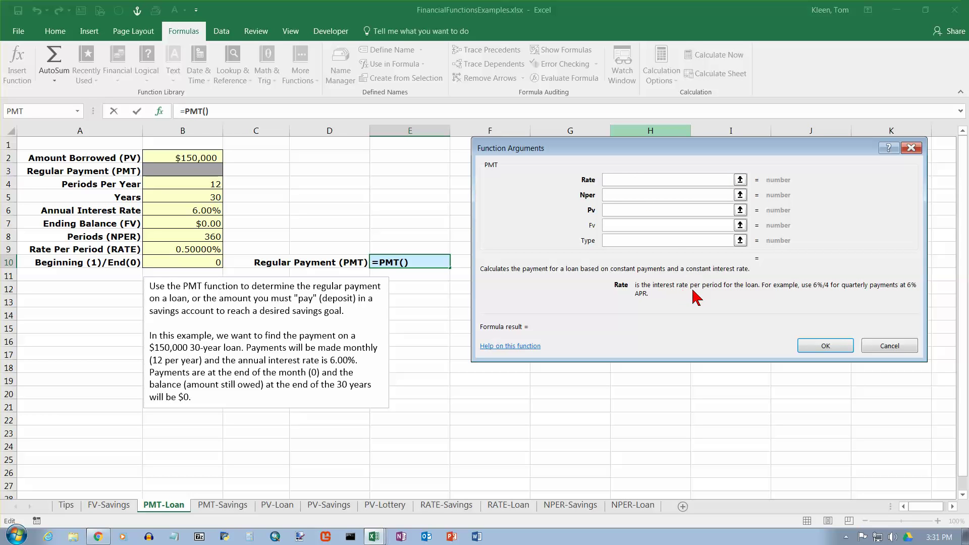
Fill the PMT arguments with Rate B9, Nper B8, Pv B2, Fv B7 and Type B10
{"action": "left_click", "coordinate": [202, 249]}
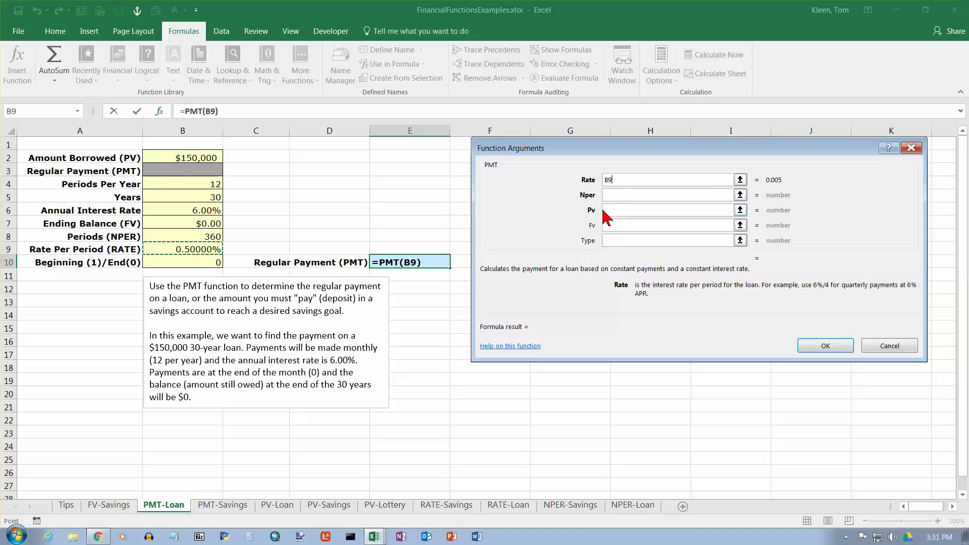
{"action": "left_click", "coordinate": [620, 196]}
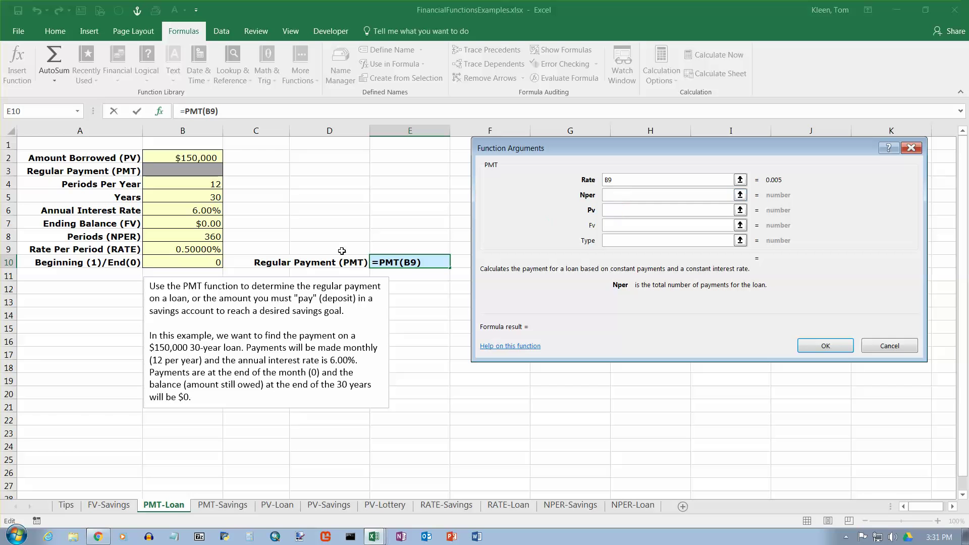
{"action": "left_click", "coordinate": [211, 238]}
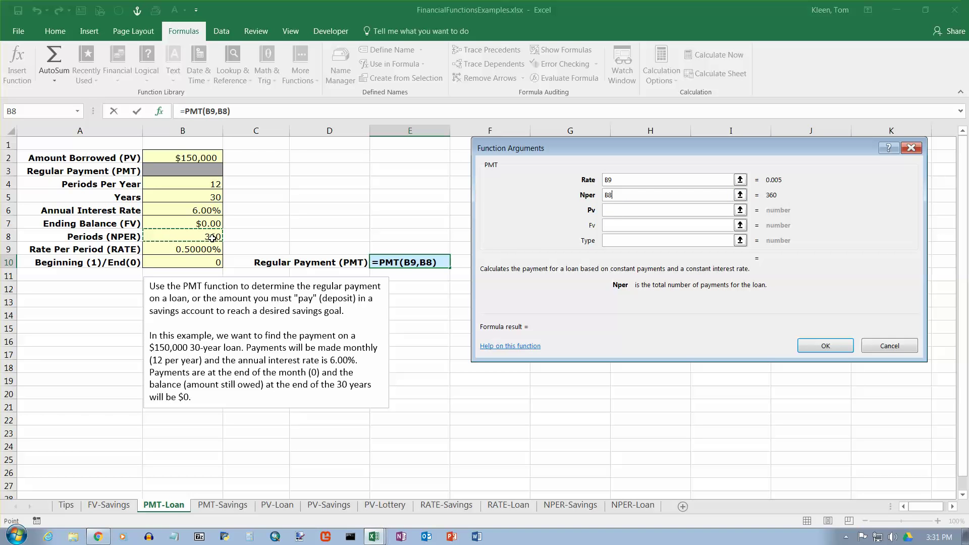
{"action": "left_click", "coordinate": [611, 211]}
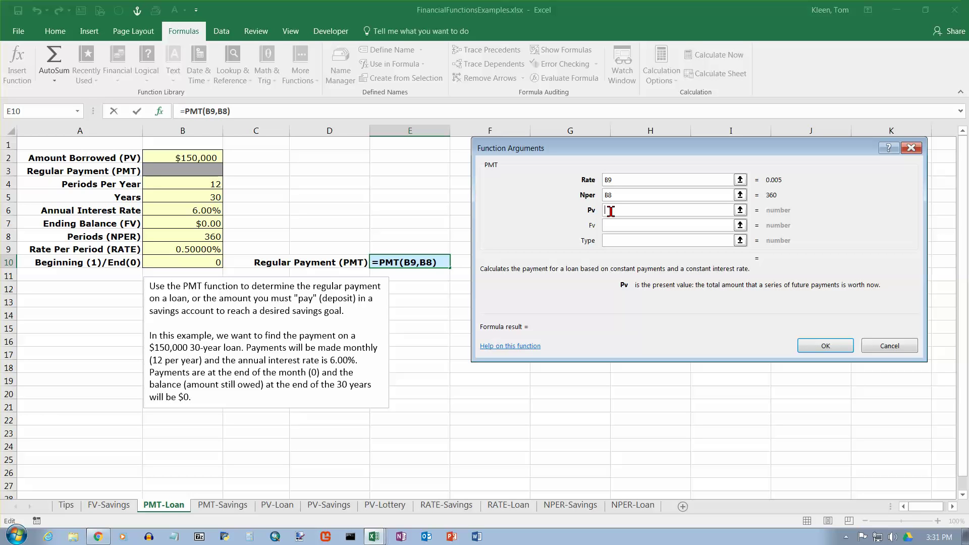
{"action": "left_click", "coordinate": [196, 158]}
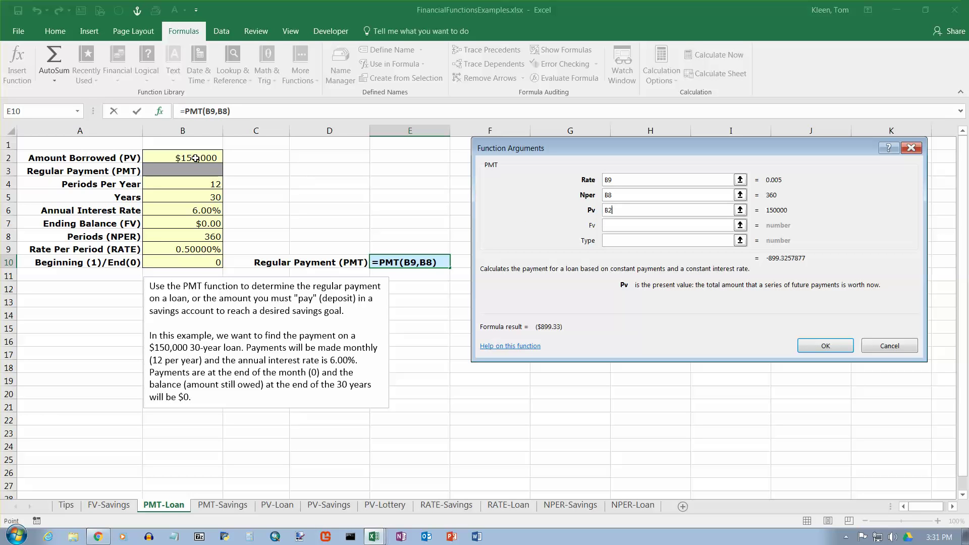
{"action": "left_click", "coordinate": [610, 226]}
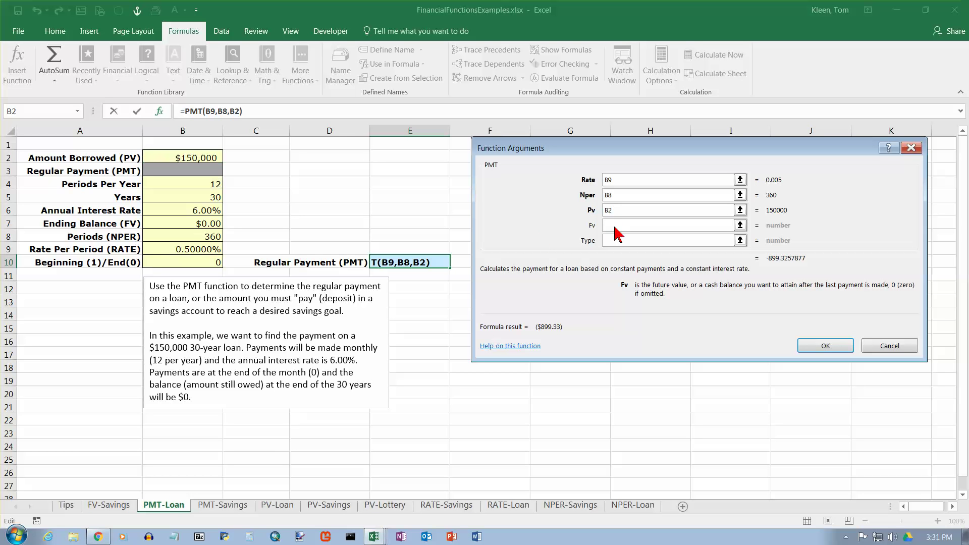
{"action": "left_click", "coordinate": [206, 224]}
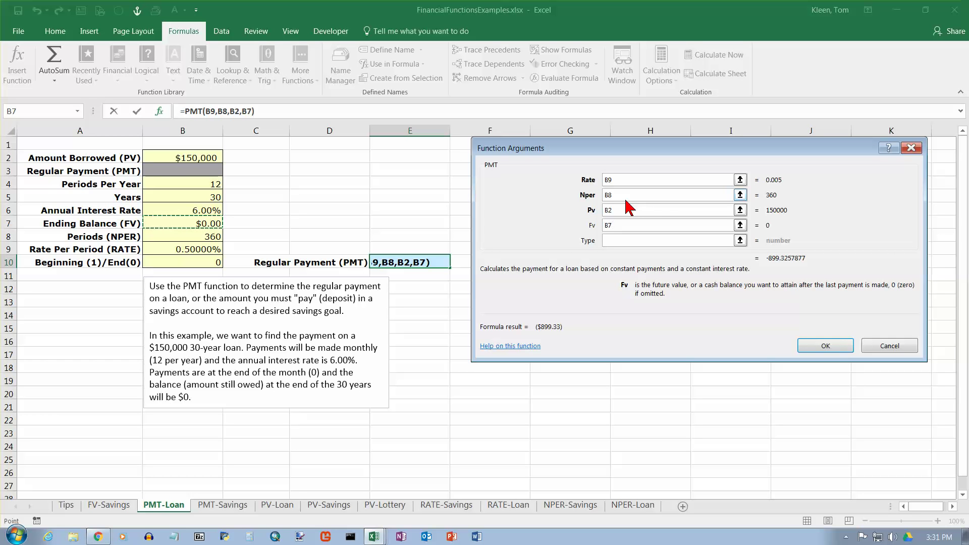
{"action": "key", "text": "Tab"}
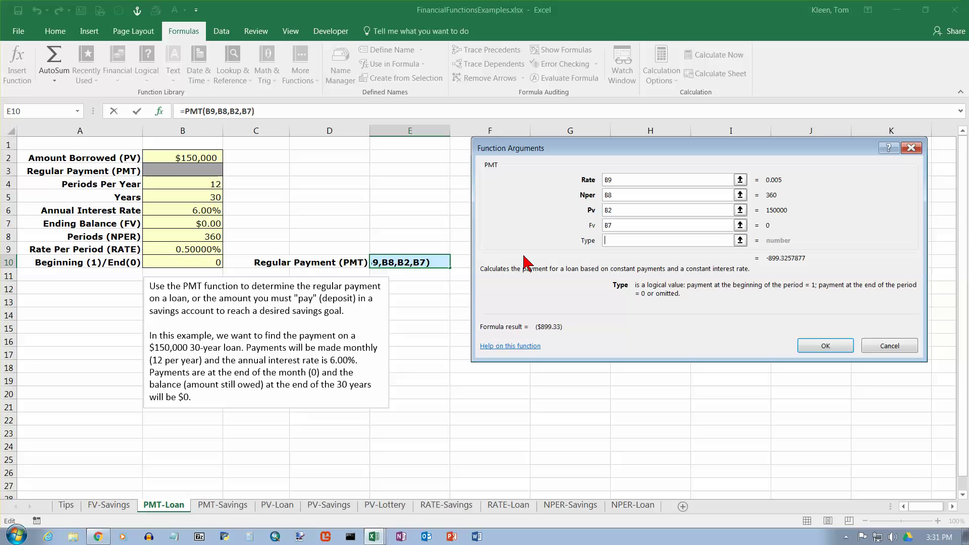
{"action": "left_click", "coordinate": [202, 263]}
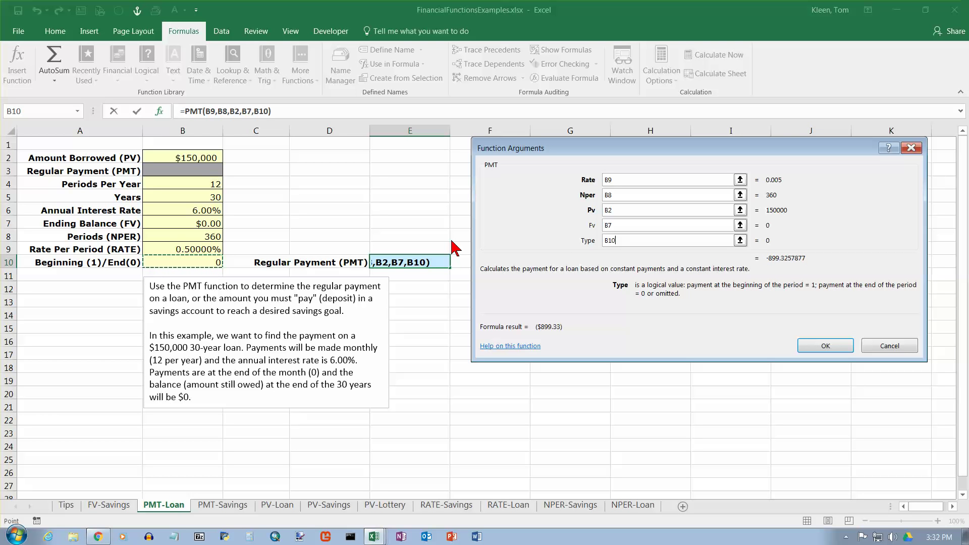
Confirm the PMT formula and change it to =-PMT(...) so E10 shows $899.33
{"action": "left_click", "coordinate": [830, 347]}
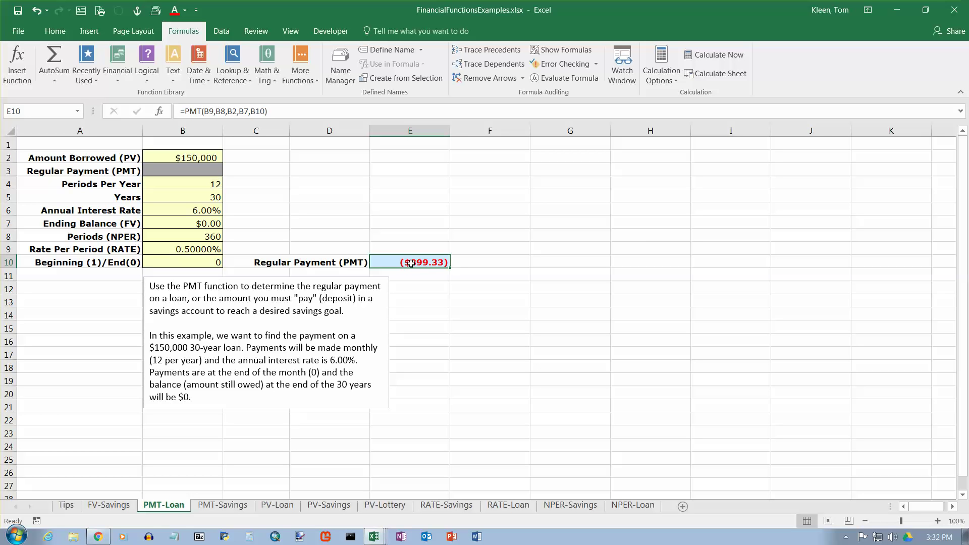
{"action": "left_click", "coordinate": [186, 111]}
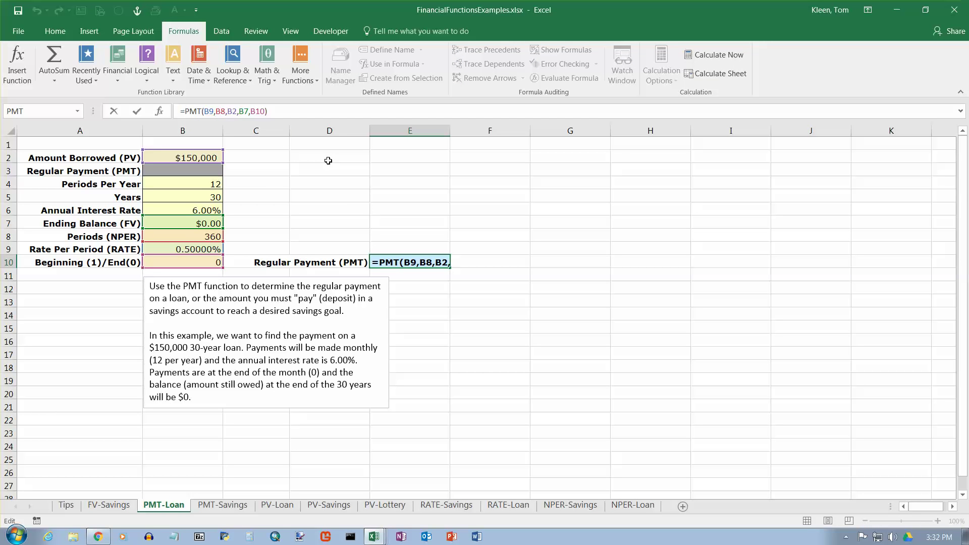
{"action": "type", "text": "-"}
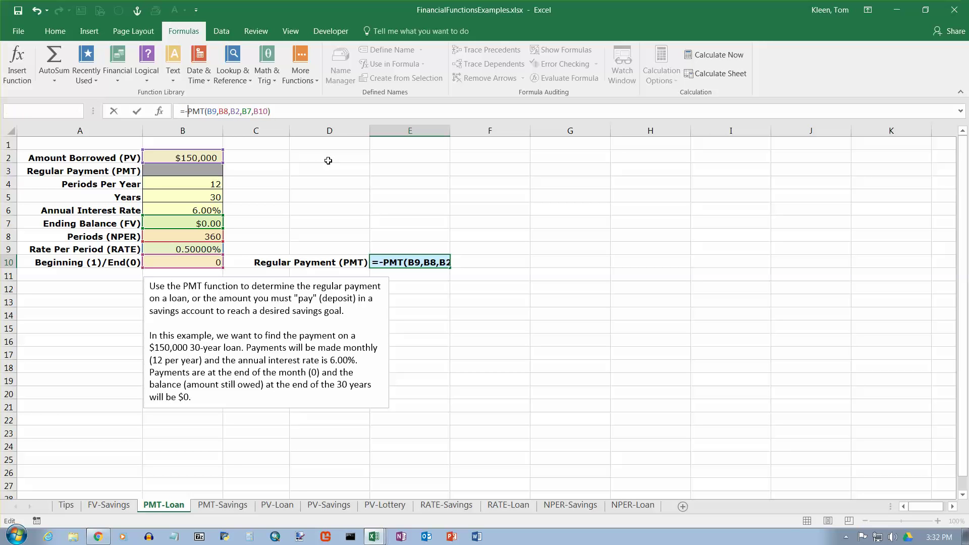
{"action": "key", "text": "Return"}
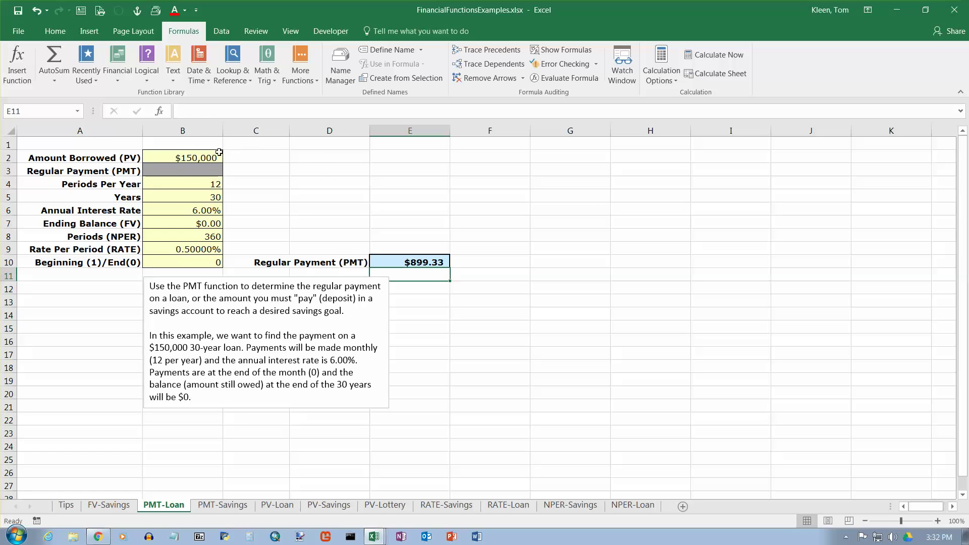
{"action": "left_click", "coordinate": [195, 160]}
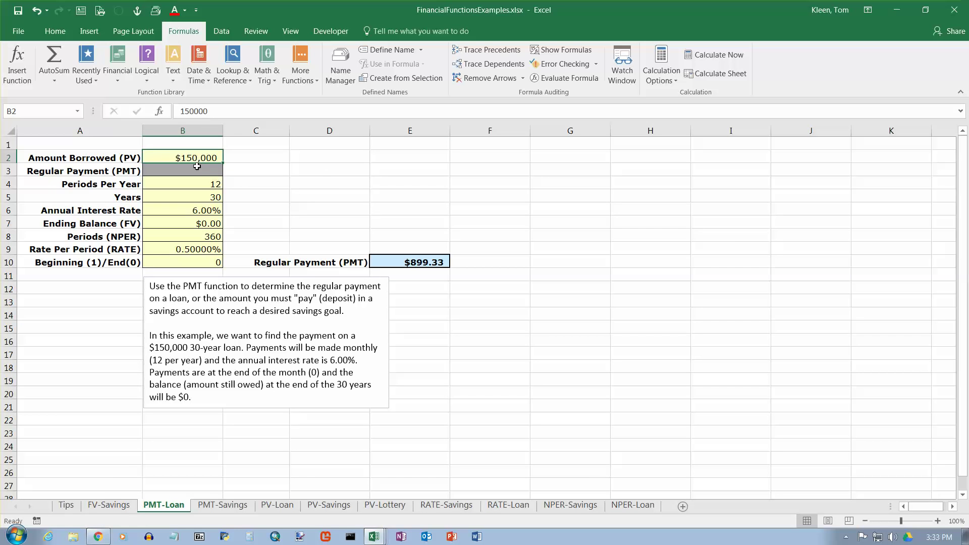
{"action": "left_click", "coordinate": [204, 186]}
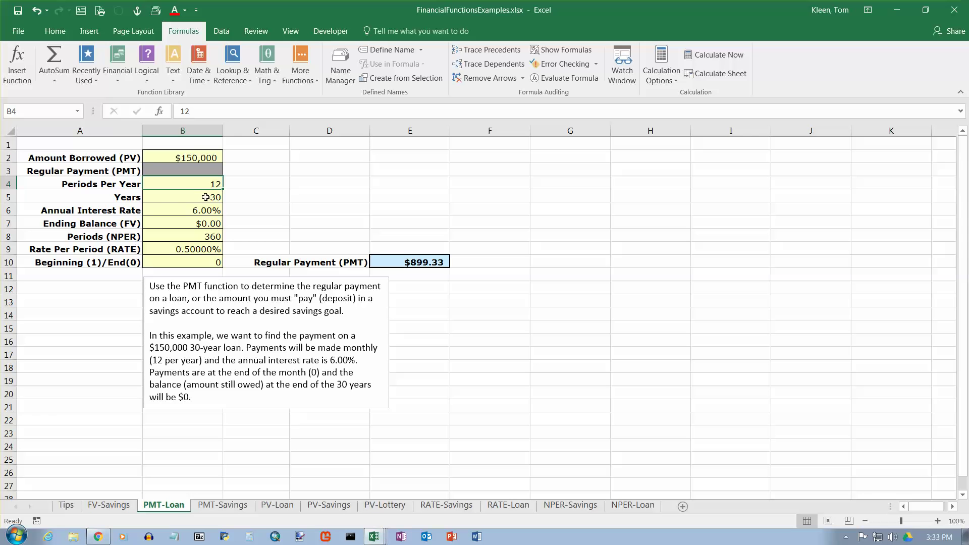
{"action": "left_click", "coordinate": [206, 197]}
{"action": "left_click", "coordinate": [208, 209]}
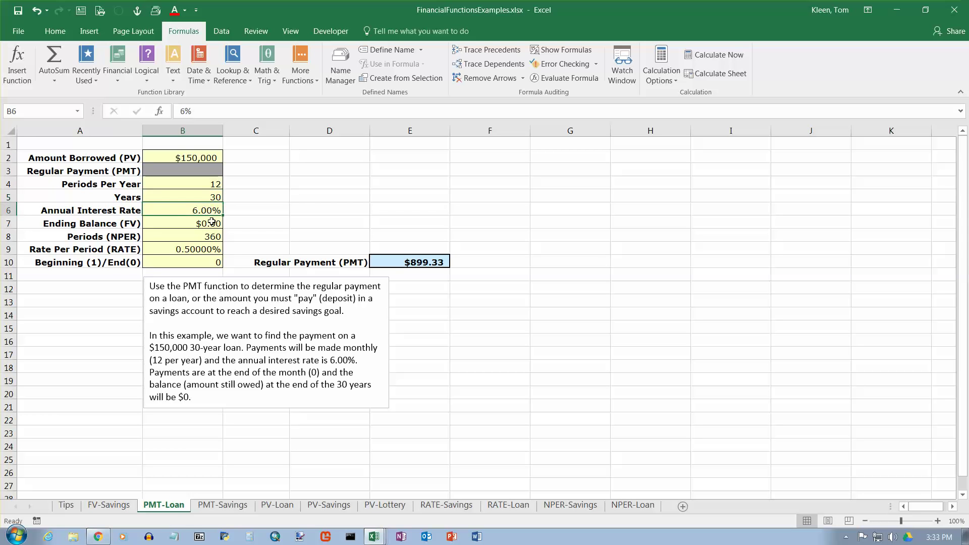
{"action": "left_click", "coordinate": [216, 223]}
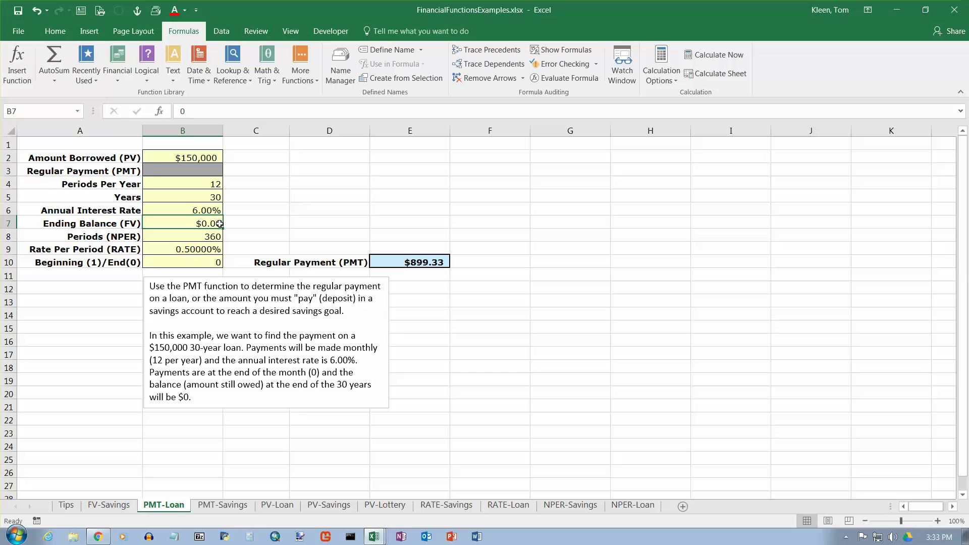
{"action": "left_click", "coordinate": [215, 263]}
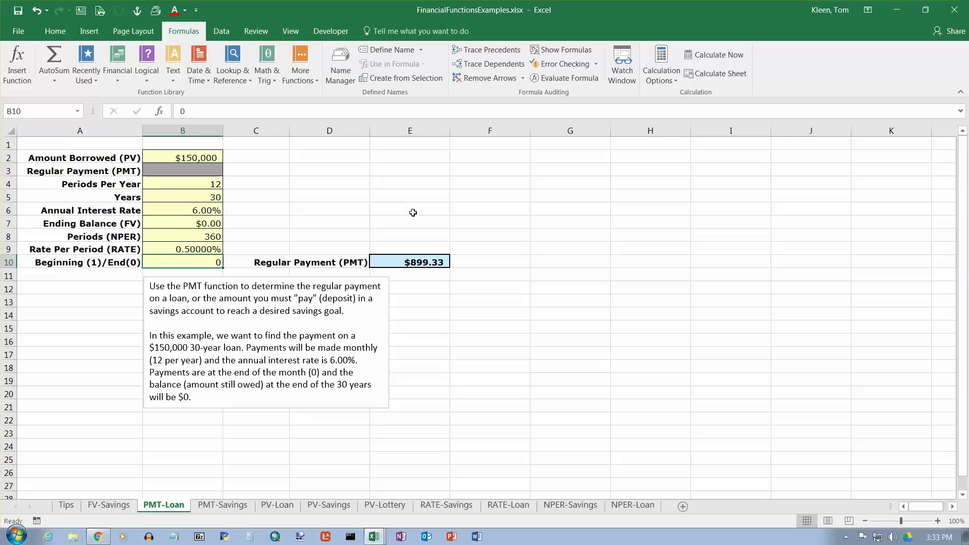